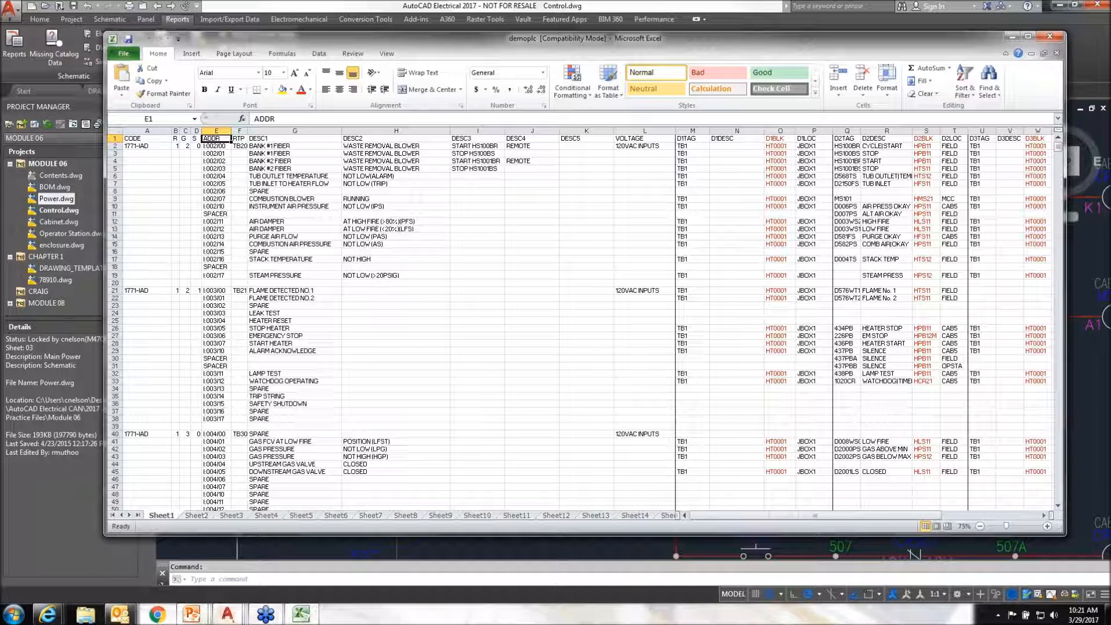
# Step: Review the header row of the PLC spreadsheet from the description columns through the voltage and D1TAG columns
pyautogui.click(294, 138)
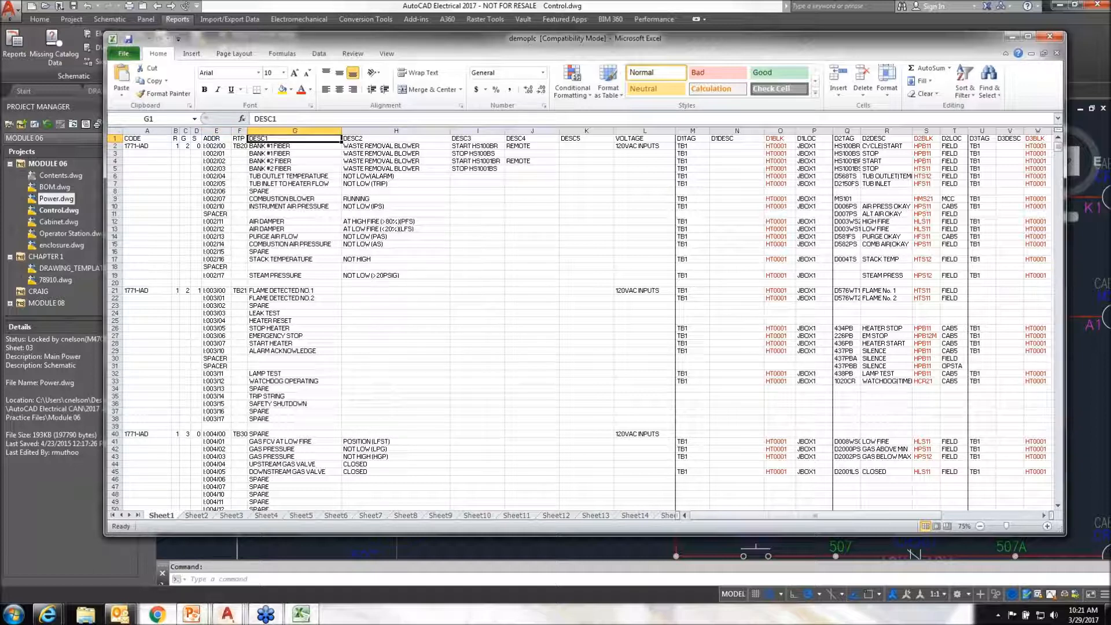
pyautogui.click(396, 138)
pyautogui.click(477, 139)
pyautogui.click(532, 138)
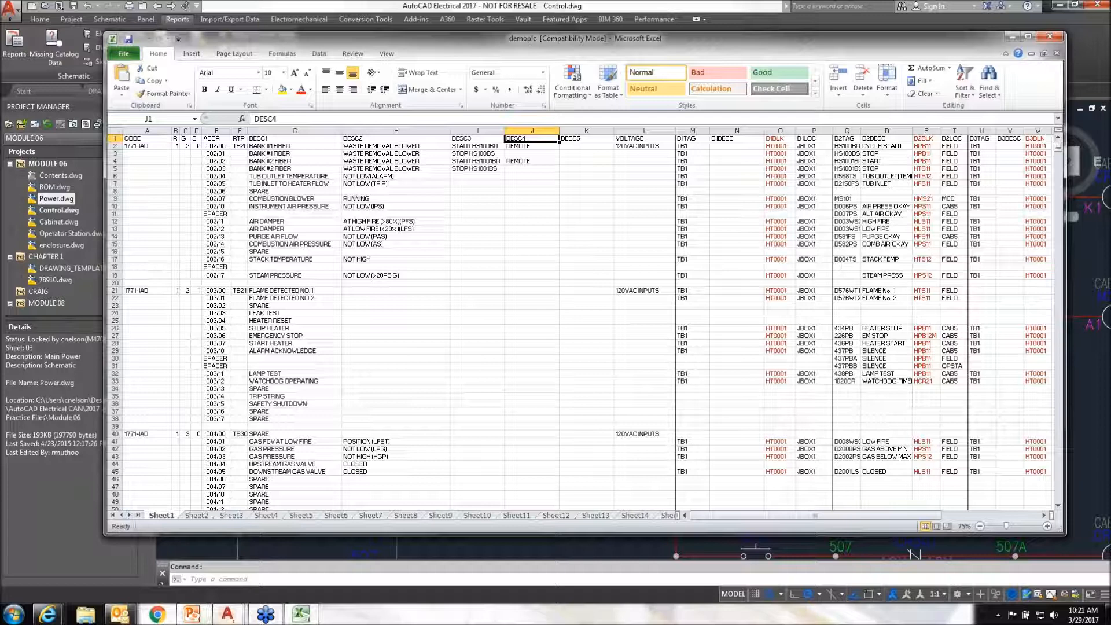
pyautogui.press('Right')
pyautogui.press('Right')
pyautogui.press('Right')
pyautogui.press('Right')
pyautogui.press('Right')
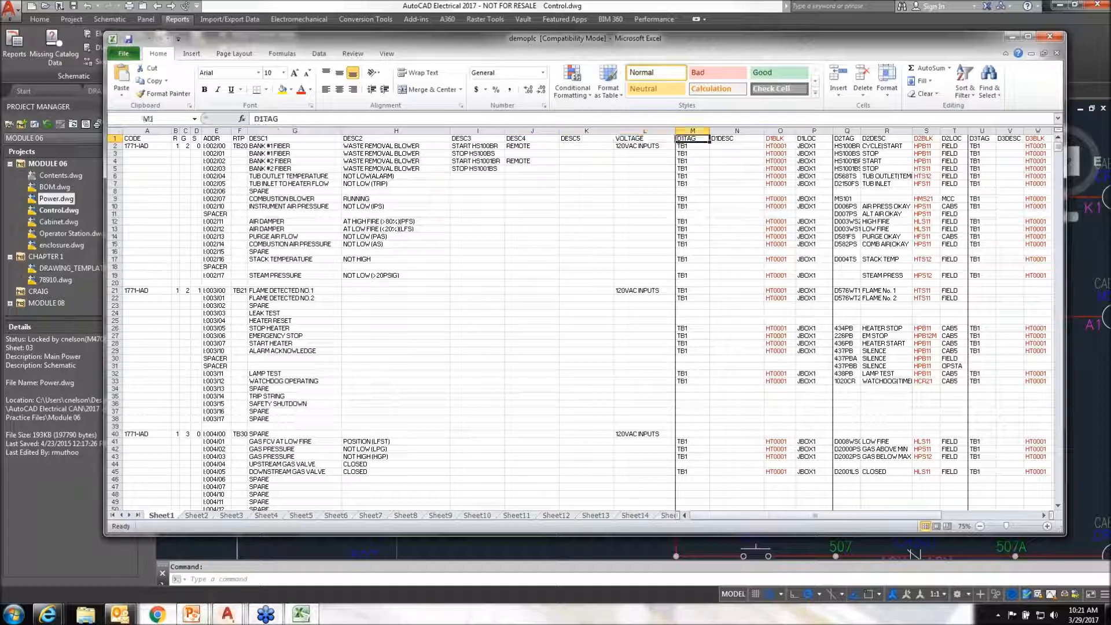
# Step: Review the device columns through D3TAG and the first flame-detected input row, and close the PLC spreadsheet
pyautogui.press('Right')
pyautogui.press('Right')
pyautogui.press('Right')
pyautogui.press('Right')
pyautogui.press('Right')
pyautogui.press('Right')
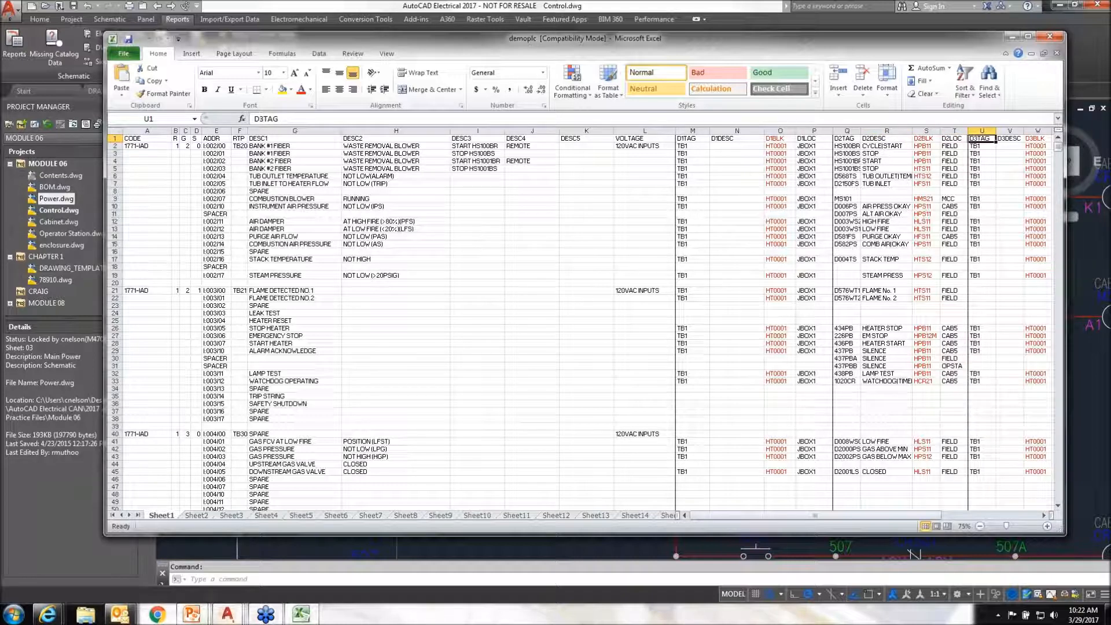
pyautogui.click(312, 290)
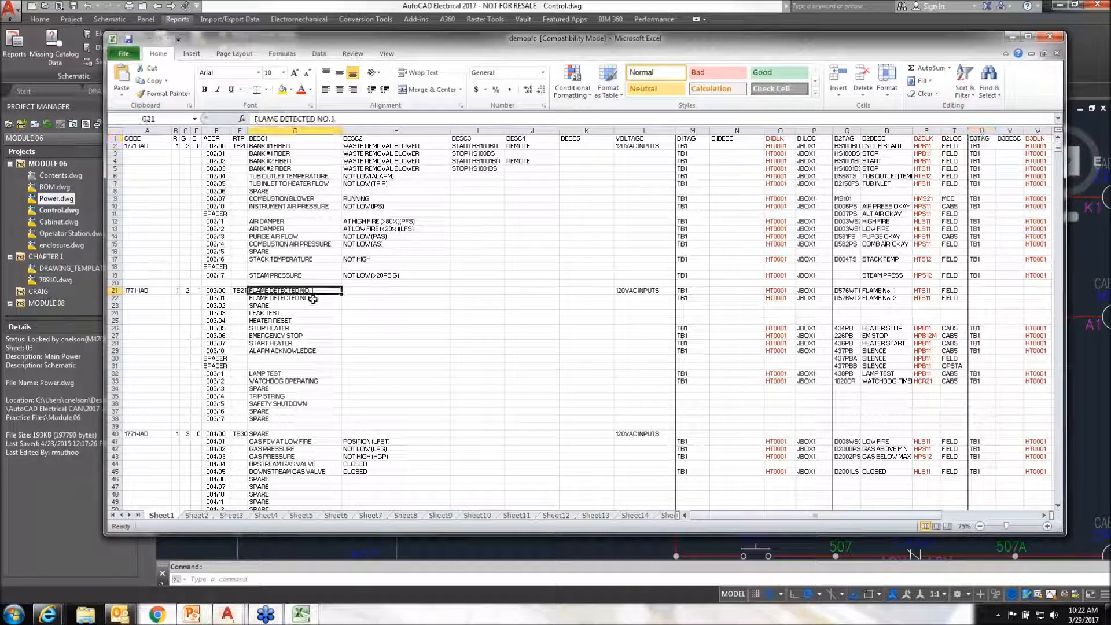
pyautogui.click(1049, 36)
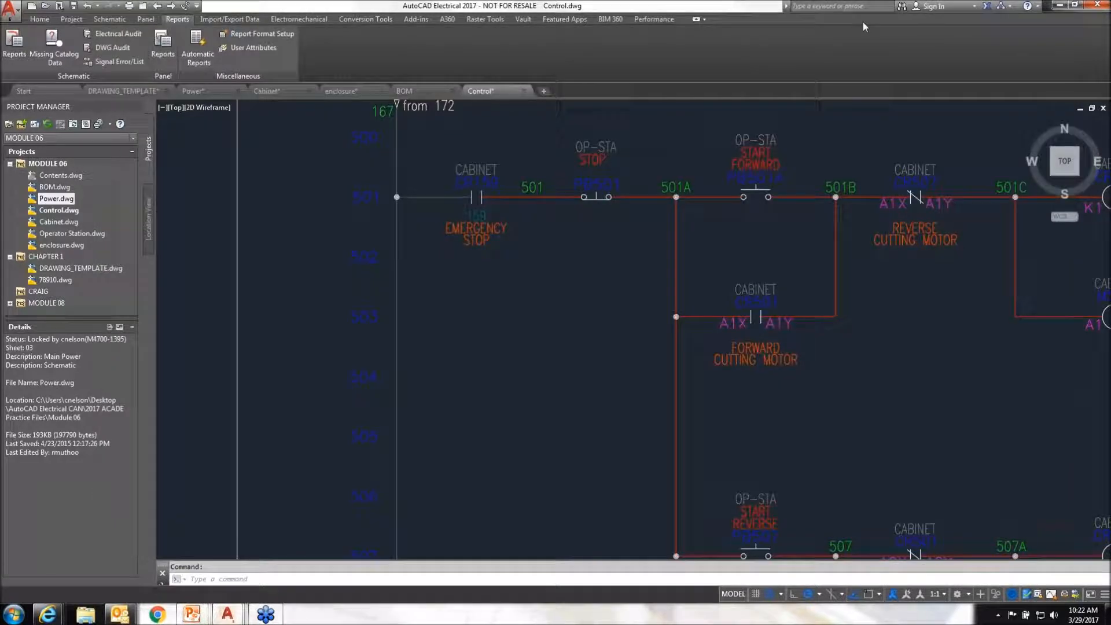
pyautogui.click(230, 19)
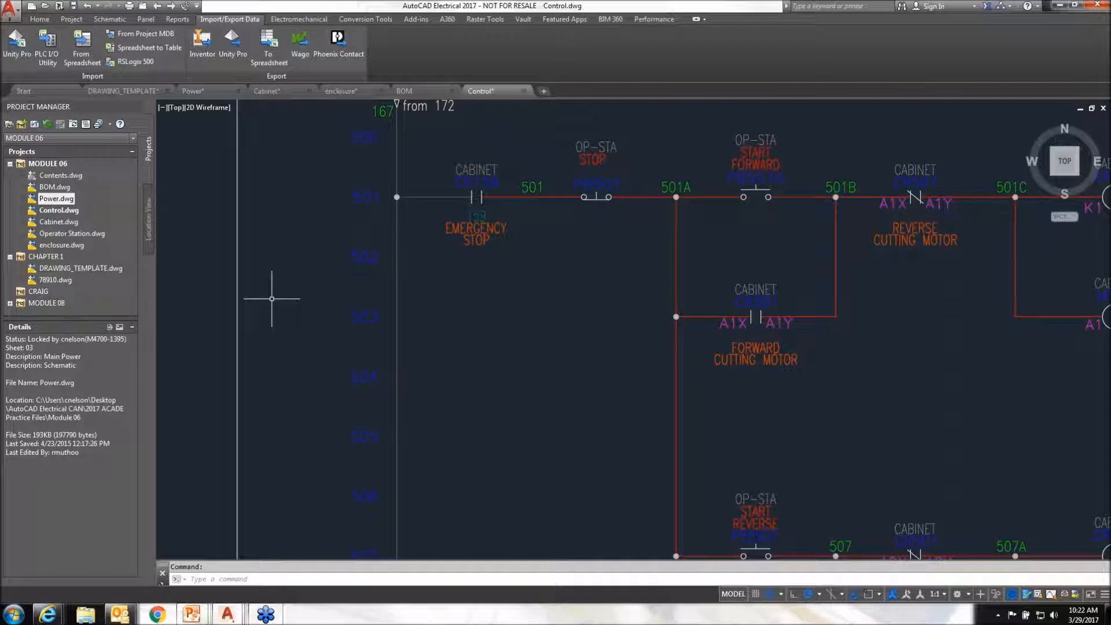
pyautogui.hotkey('alt', 'Tab')
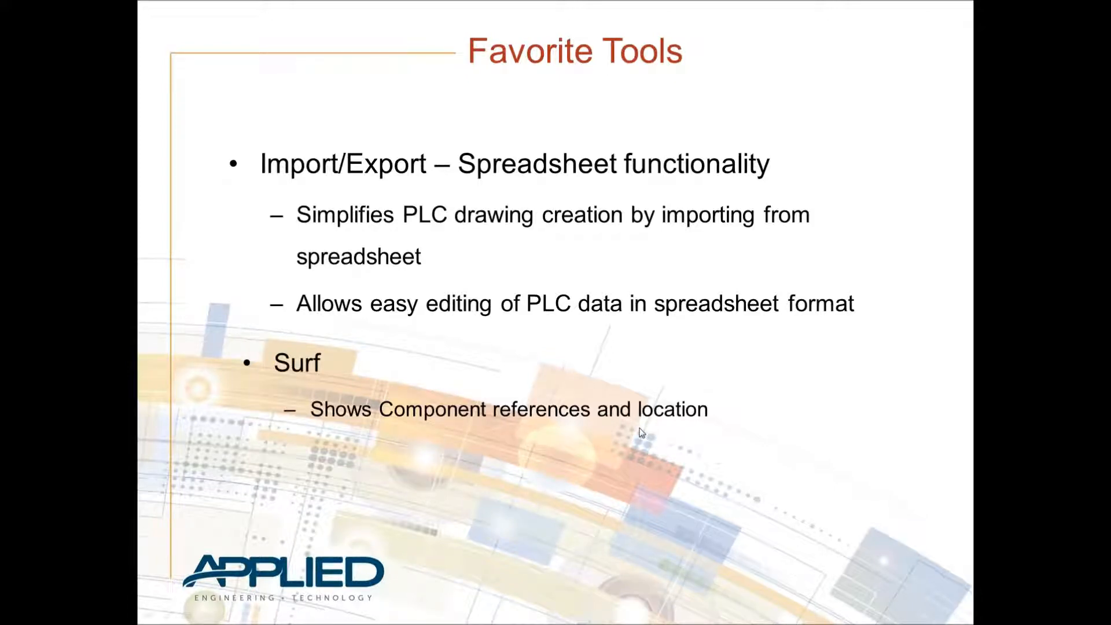
pyautogui.hotkey('alt', 'Tab')
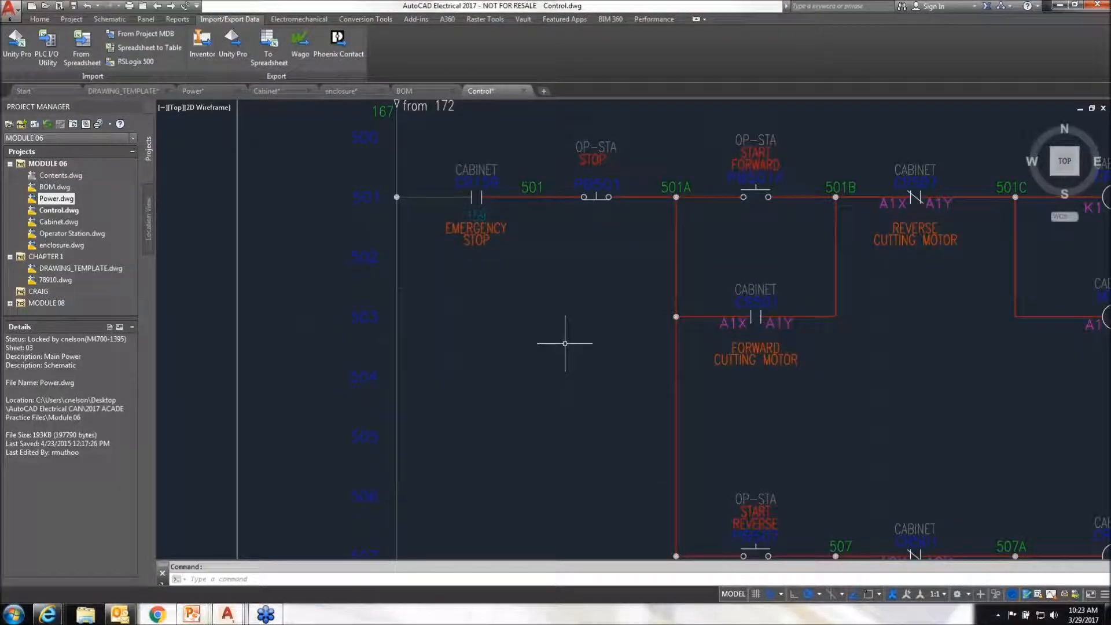
# Step: Surf the references of the emergency stop relay contact on rung 501 and go to the NC contact at 04, 254
pyautogui.rightClick(491, 184)
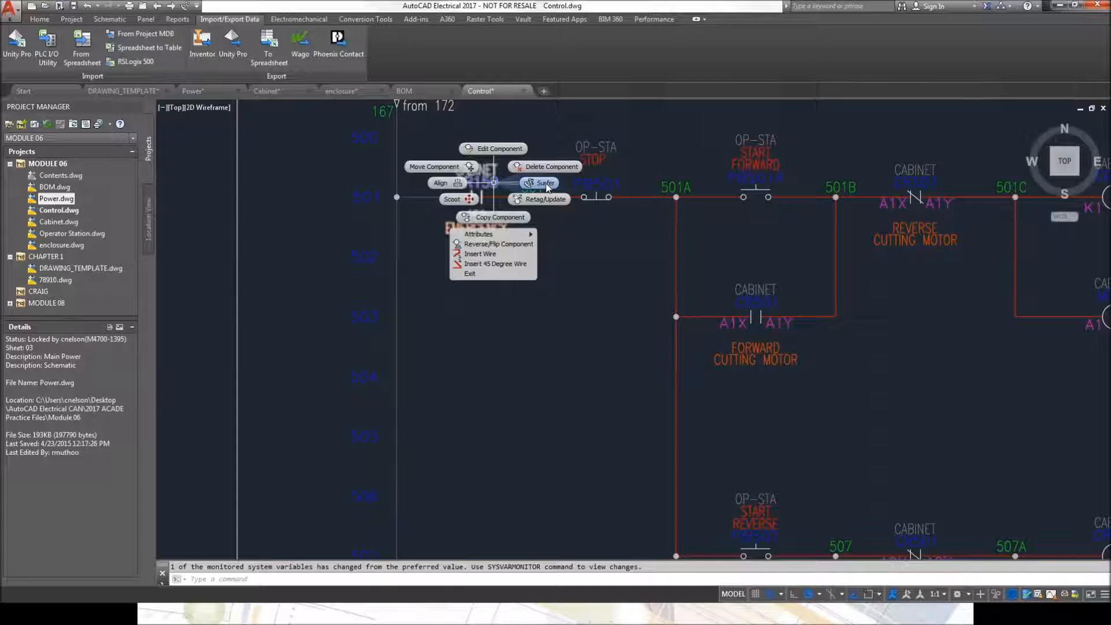
pyautogui.click(546, 183)
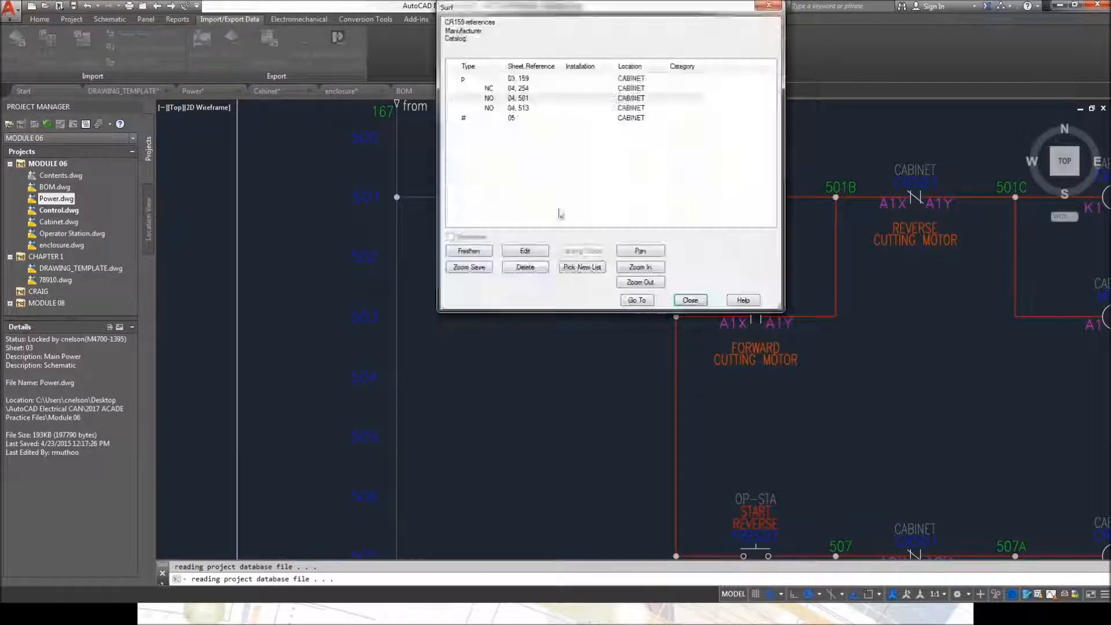
pyautogui.moveTo(660, 19); pyautogui.dragTo(661, 120)
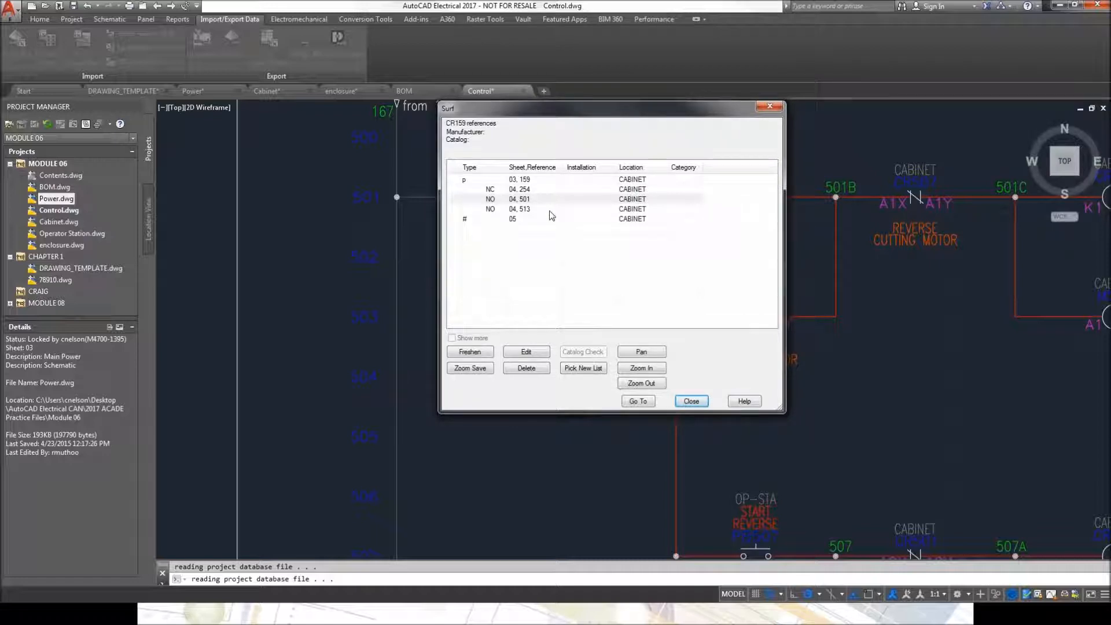
pyautogui.click(533, 190)
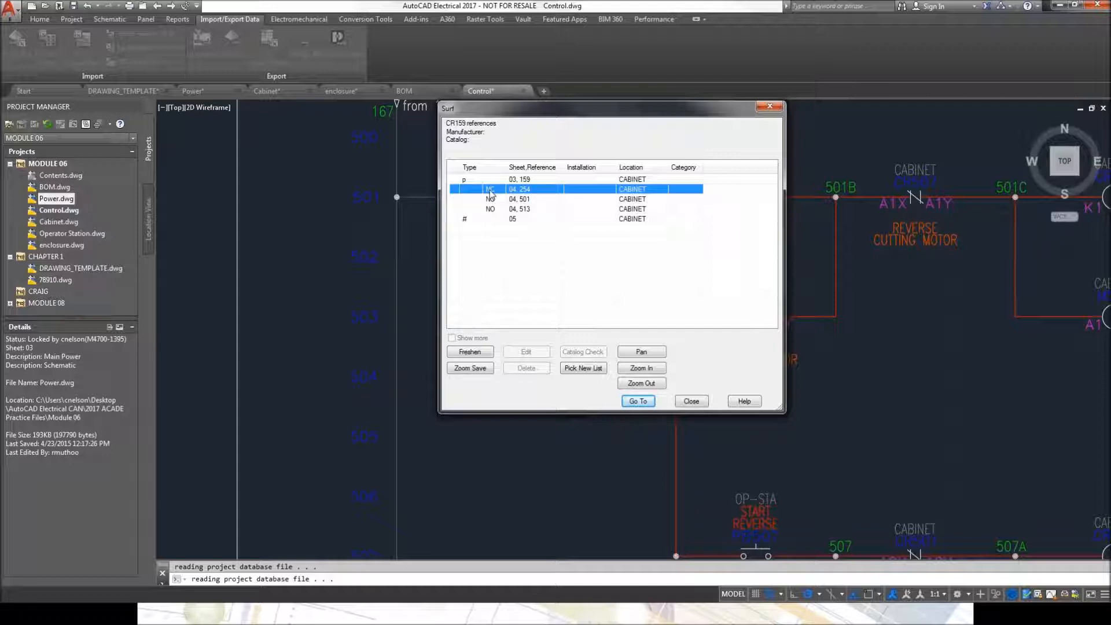
pyautogui.click(636, 402)
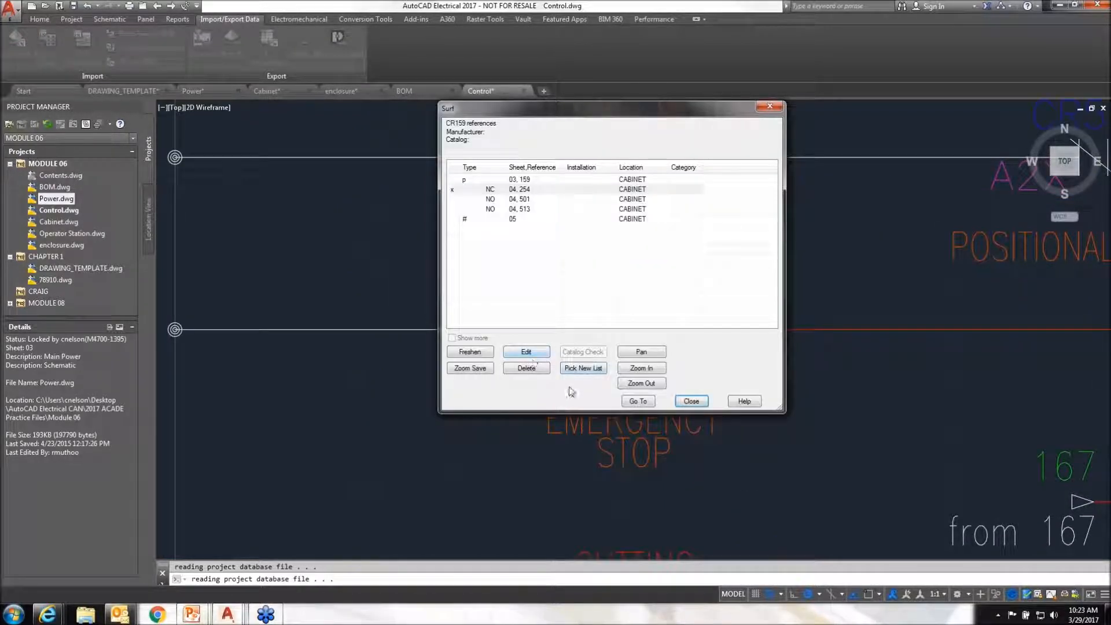
pyautogui.click(691, 400)
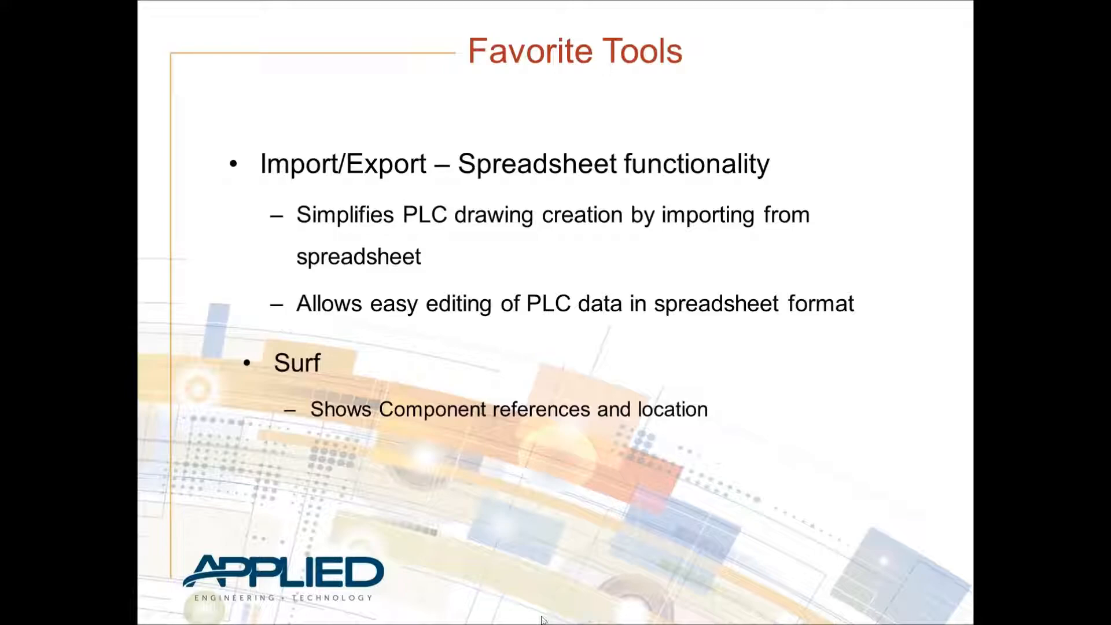
# Step: Return to the Control.dwg drawing and browse the push button, timer and motor control symbols available for component insertion
pyautogui.hotkey('alt', 'Tab')
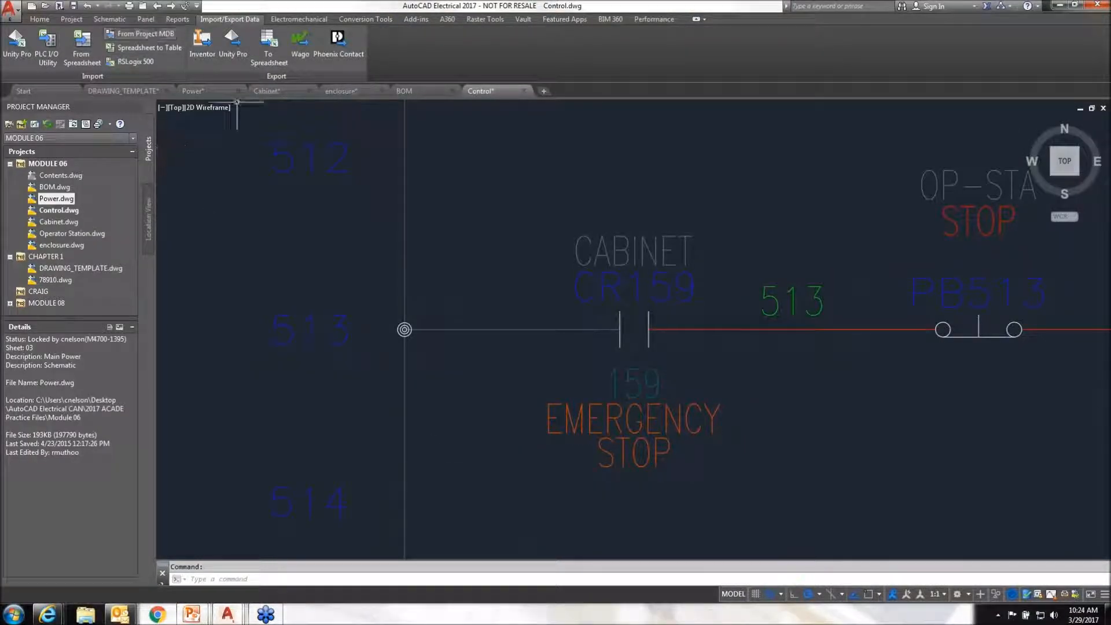
pyautogui.click(109, 19)
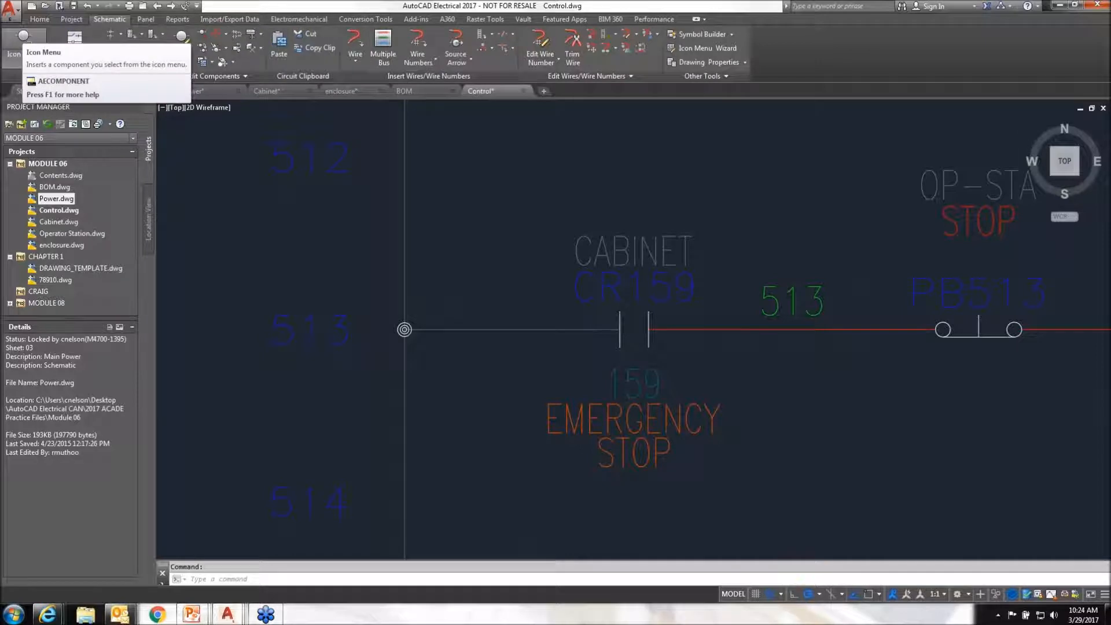
pyautogui.click(23, 38)
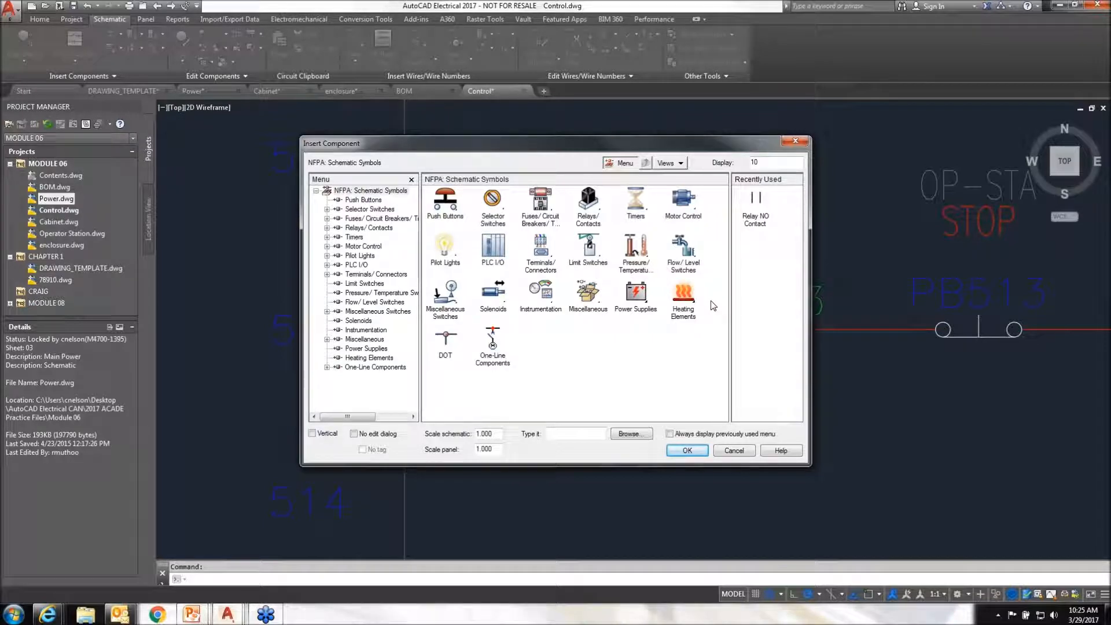
pyautogui.click(445, 201)
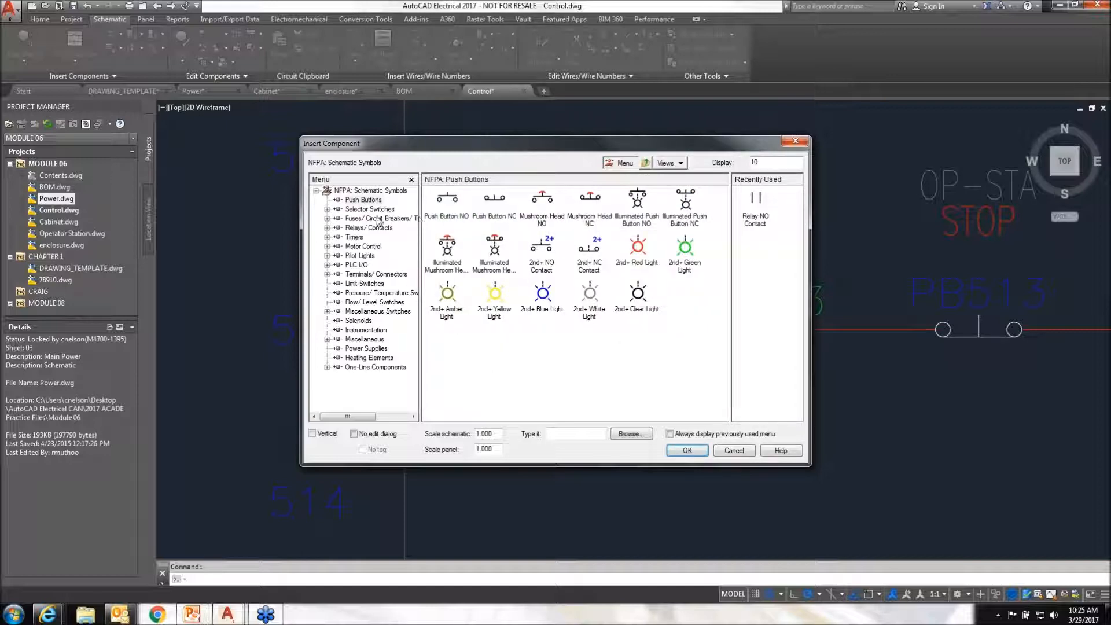
pyautogui.click(355, 237)
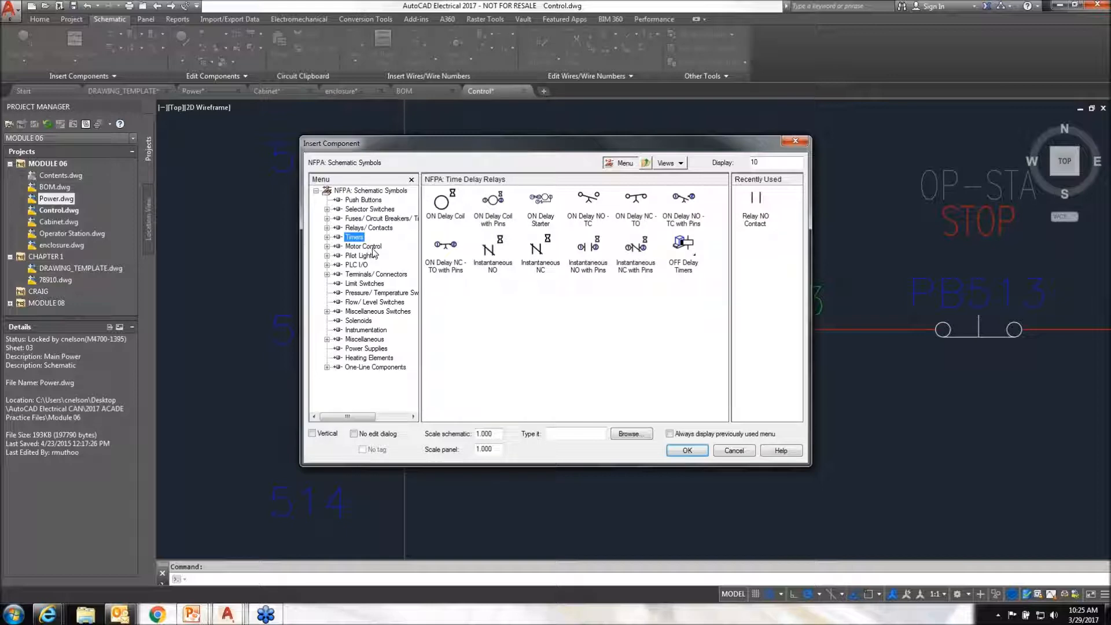
pyautogui.click(370, 248)
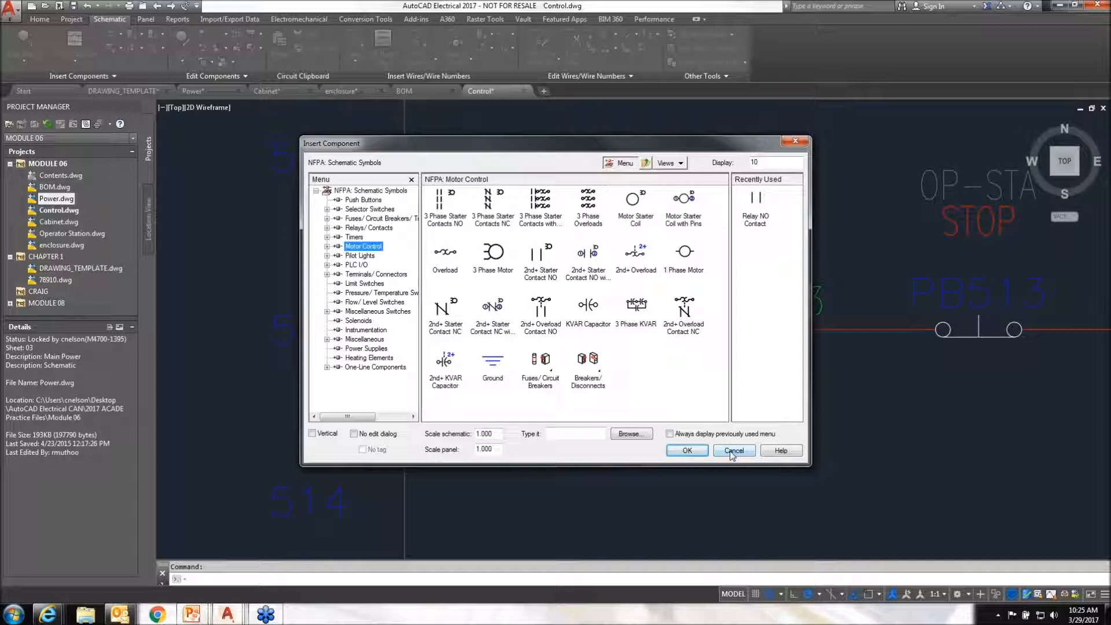
# Step: Try to insert a normally open push button on rung 513 between the ladder rail and the emergency stop contact
pyautogui.moveTo(699, 150); pyautogui.dragTo(728, 202)
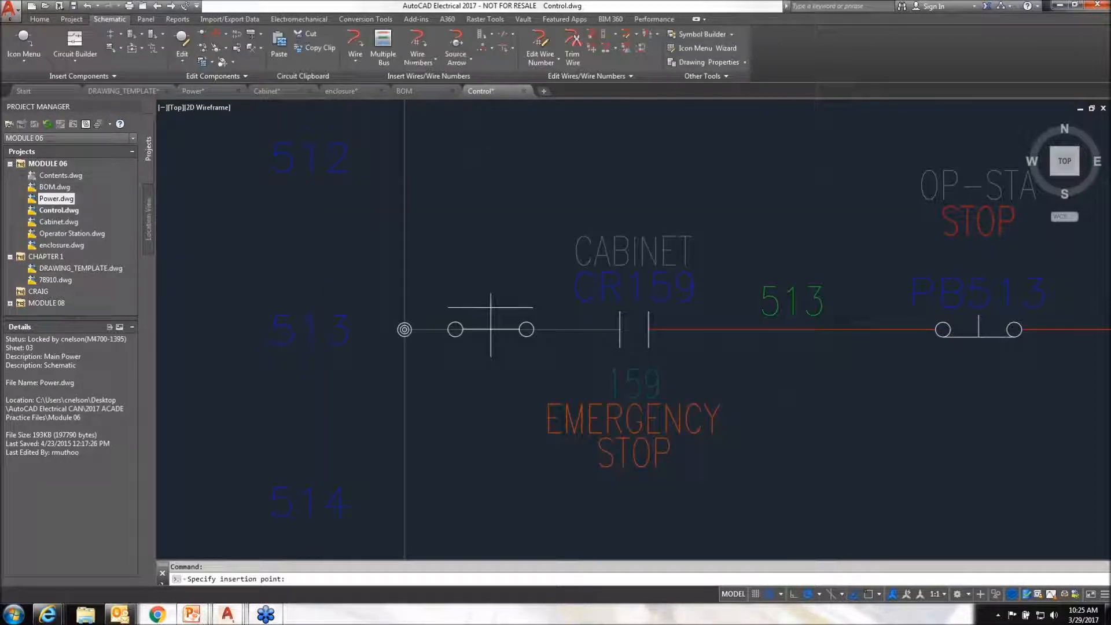
pyautogui.click(490, 329)
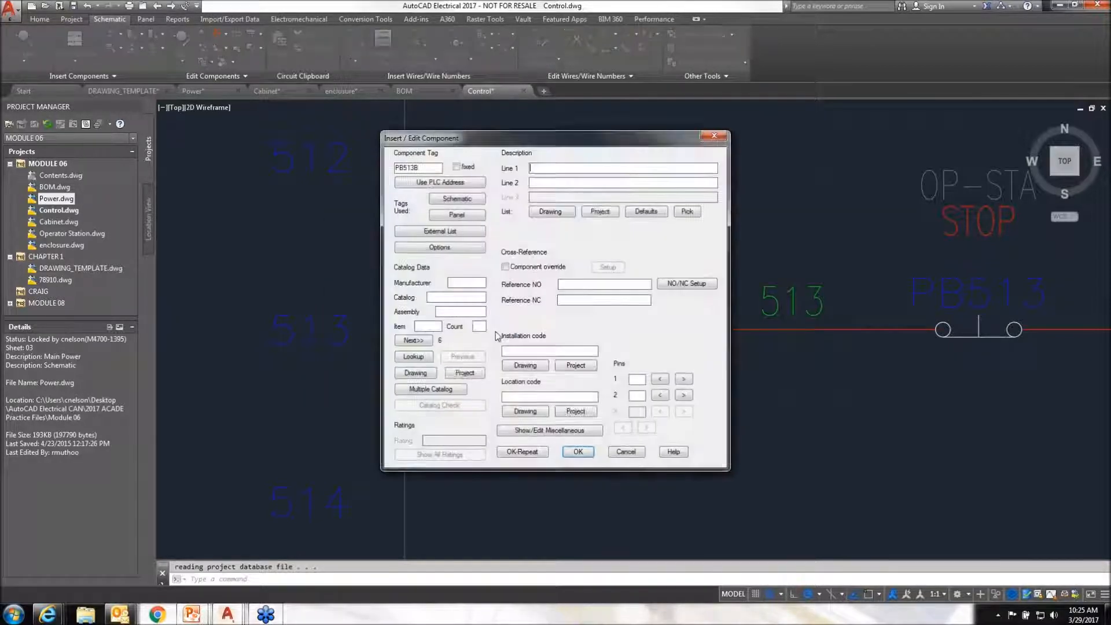
pyautogui.moveTo(599, 149); pyautogui.dragTo(832, 151)
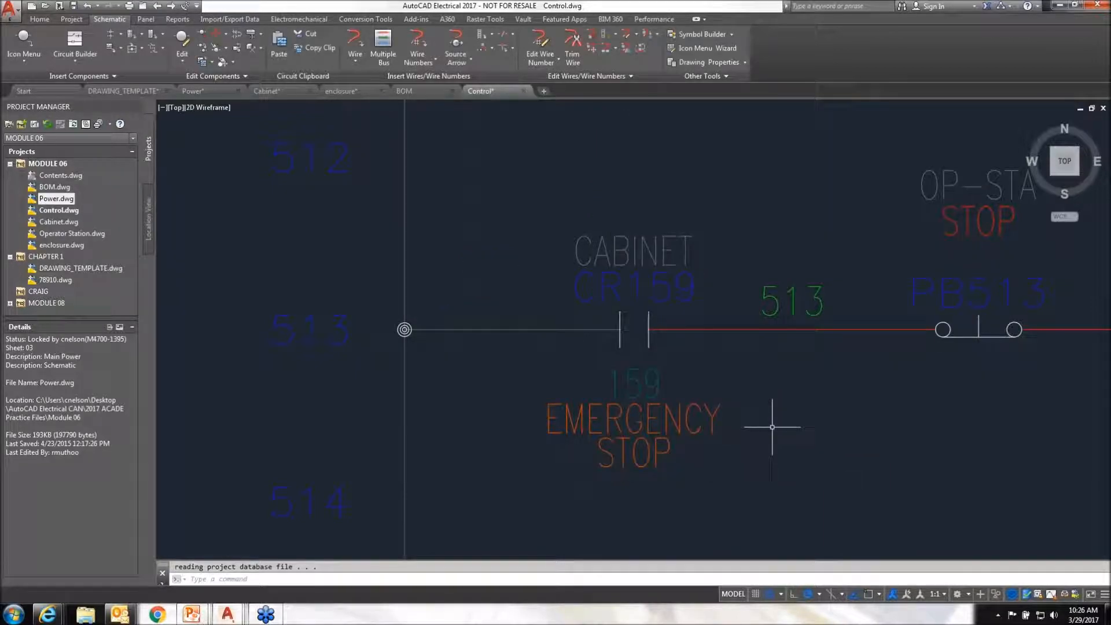
pyautogui.hotkey('alt', 'Tab')
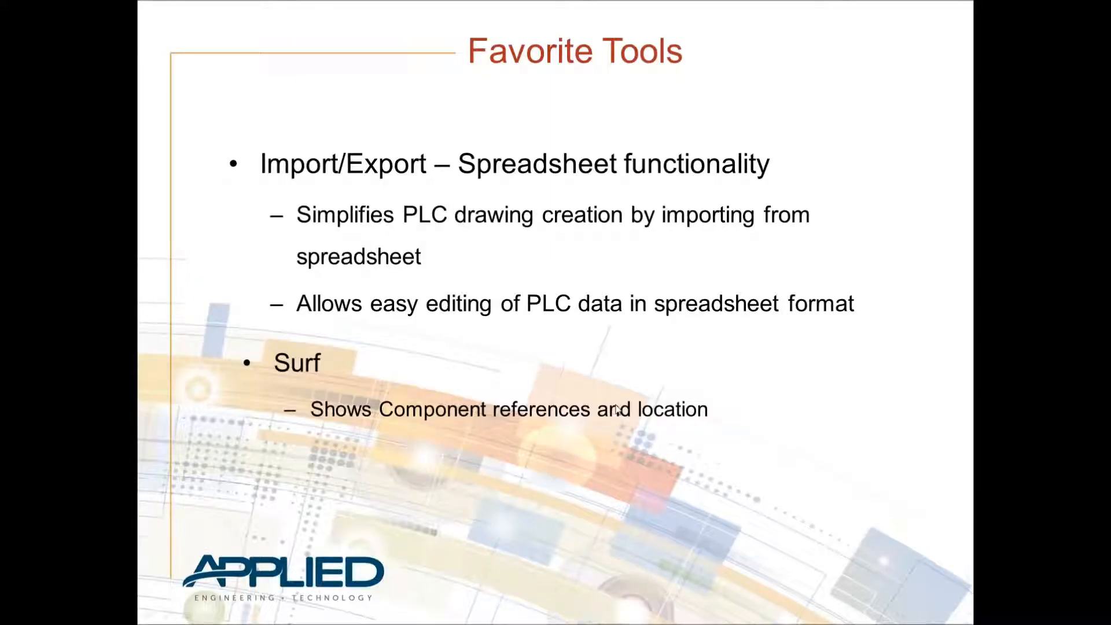
pyautogui.click(702, 489)
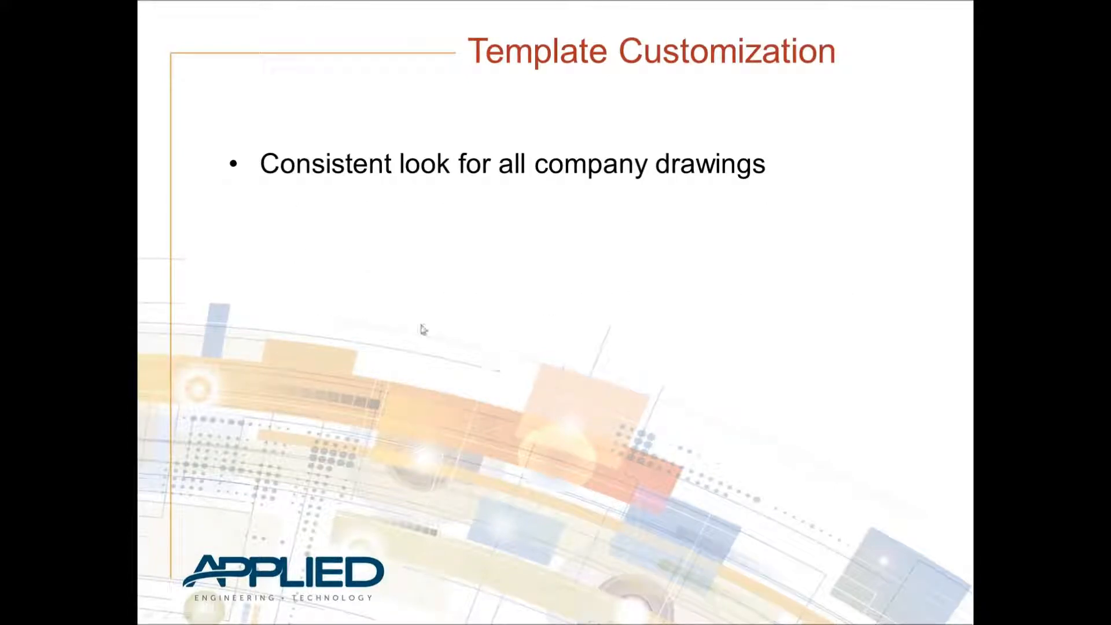
pyautogui.click(433, 312)
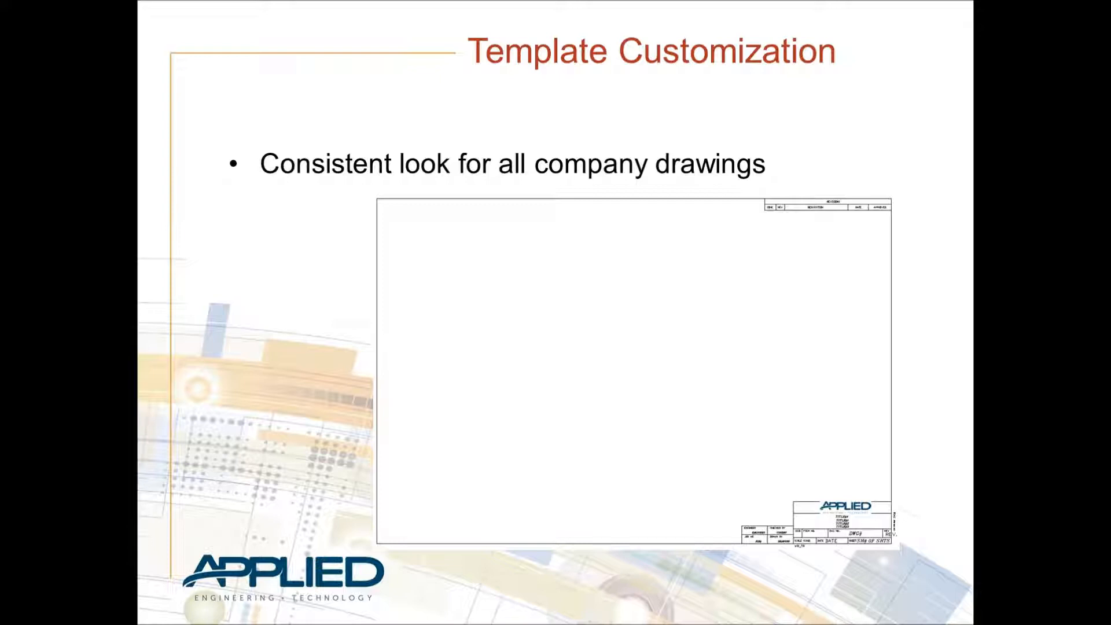
pyautogui.hotkey('alt', 'Tab')
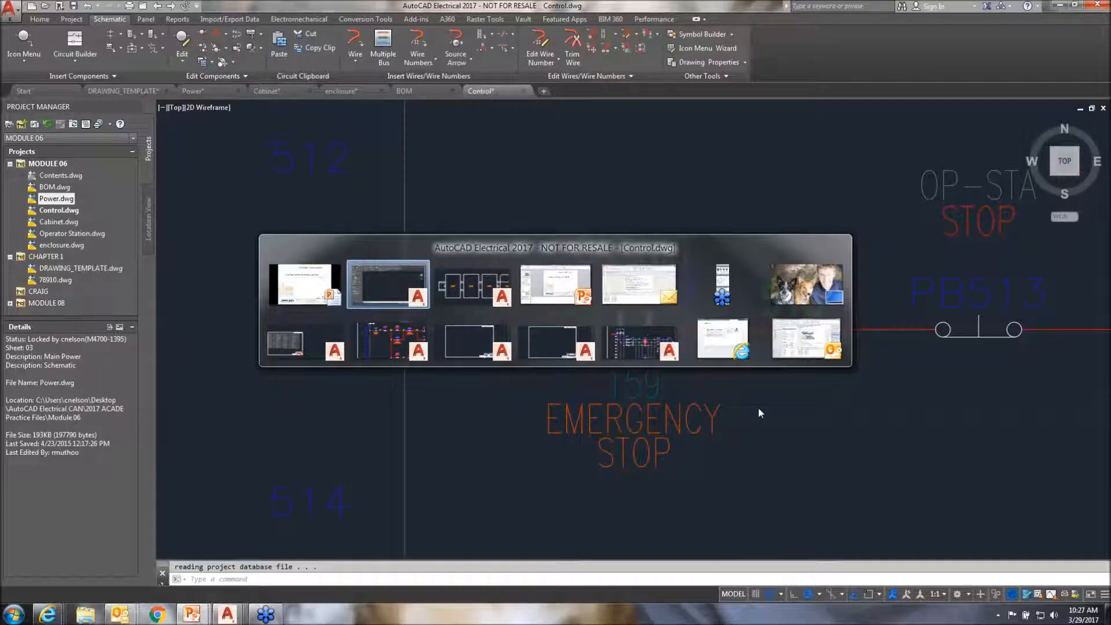
# Step: Examine the Control.dwg ladder schematic, including the PLC input module's header, addresses and motor descriptions, and the overall sheet layout
pyautogui.scroll(-4, 387, 267)
pyautogui.scroll(-3, 387, 268)
pyautogui.scroll(-3, 507, 329)
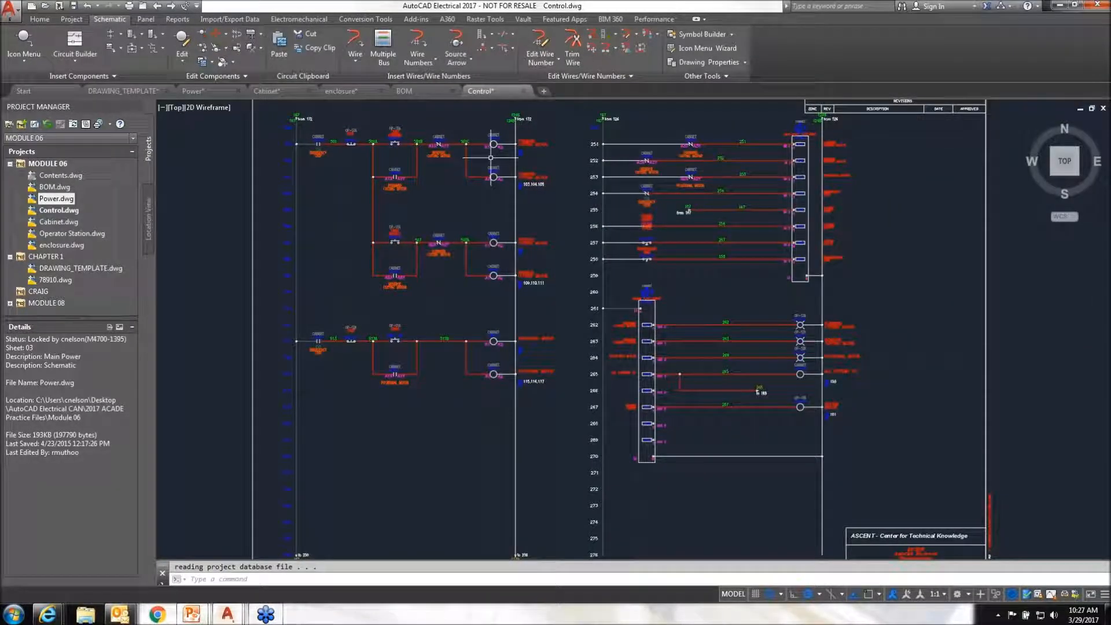
pyautogui.scroll(8, 637, 289)
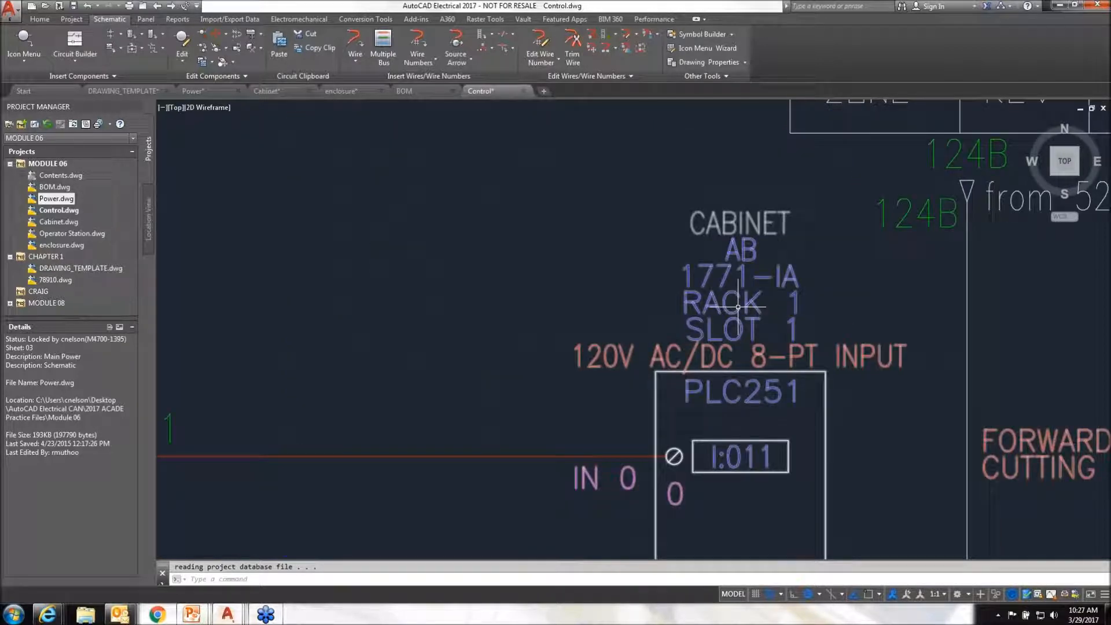
pyautogui.moveTo(737, 307); pyautogui.dragTo(516, 118, button='middle')
pyautogui.scroll(-1, 818, 249)
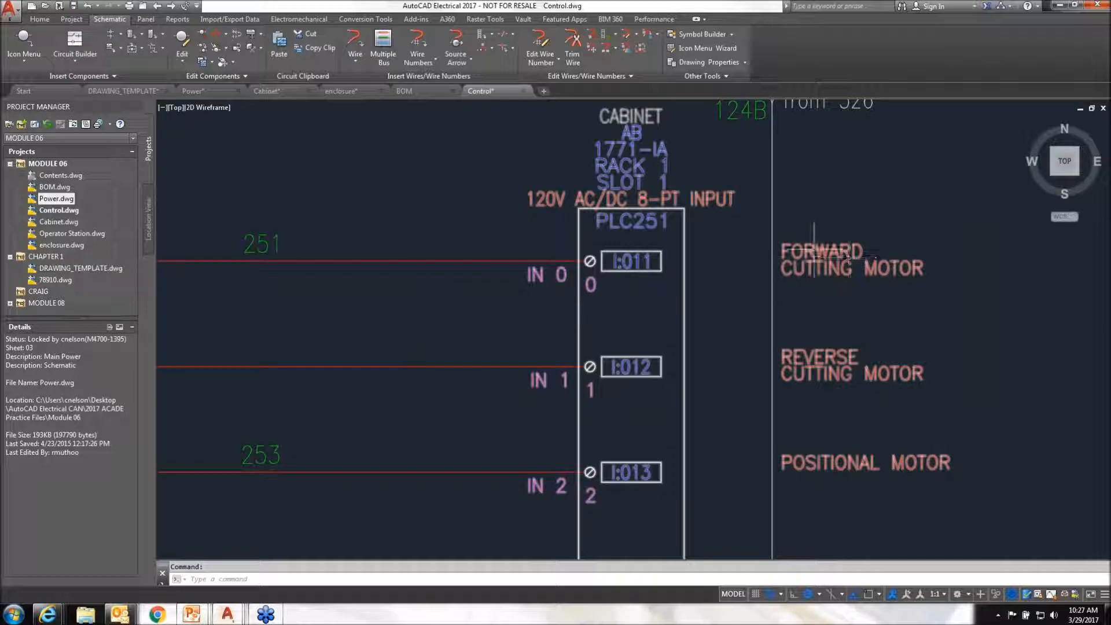
pyautogui.scroll(-5, 734, 308)
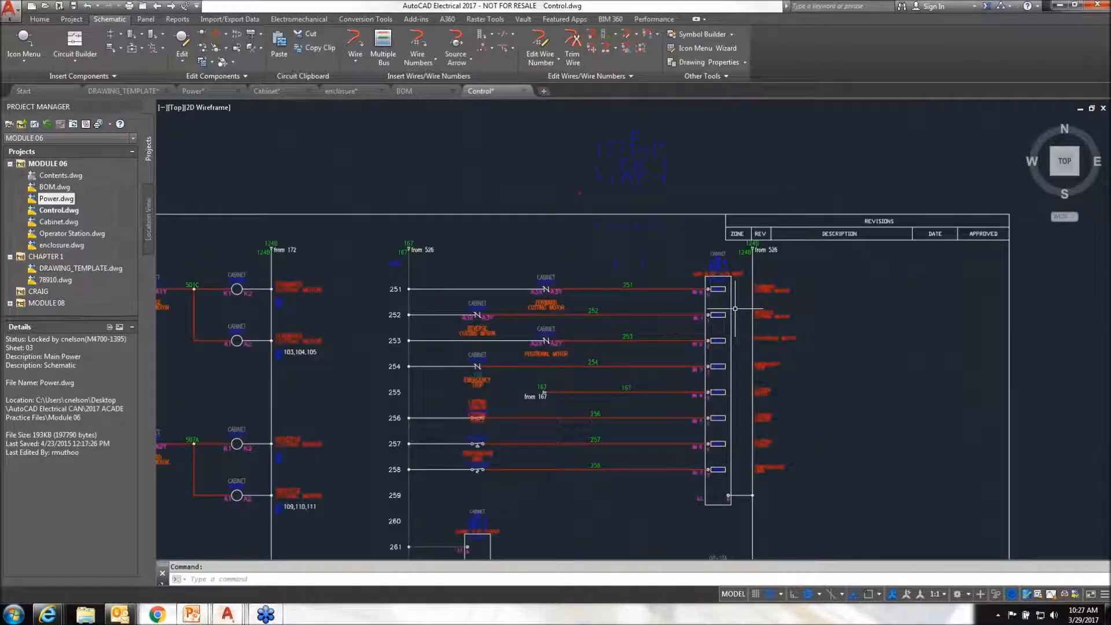
pyautogui.scroll(-4, 665, 342)
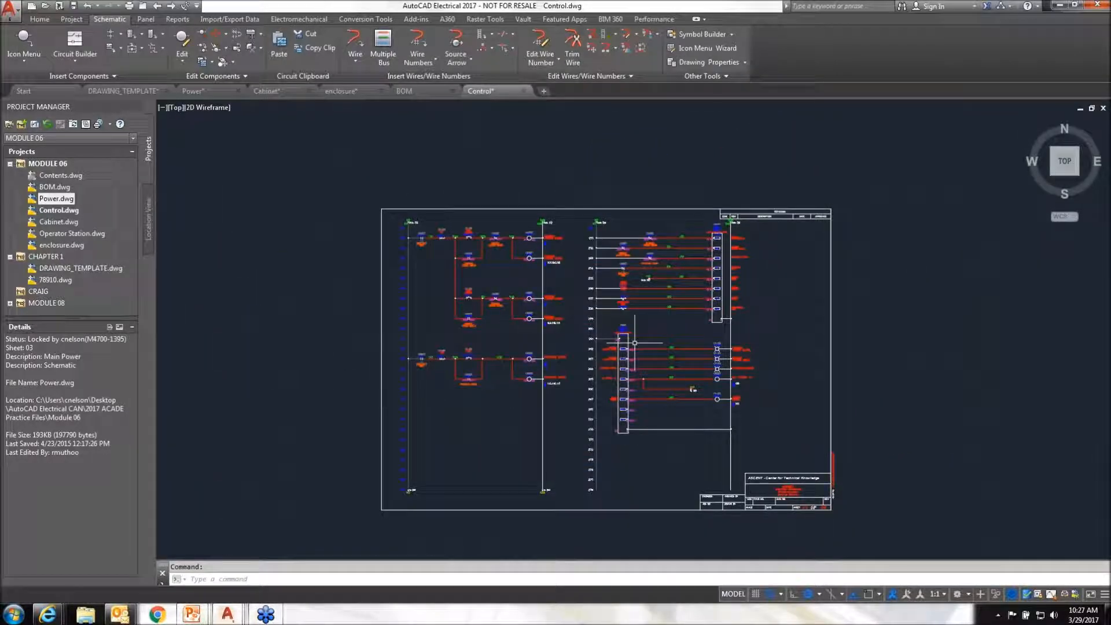
# Step: Open Cabinet.dwg from the MODULE 06 project and examine the enclosure's component layout, side view and terminal strips
pyautogui.doubleClick(59, 222)
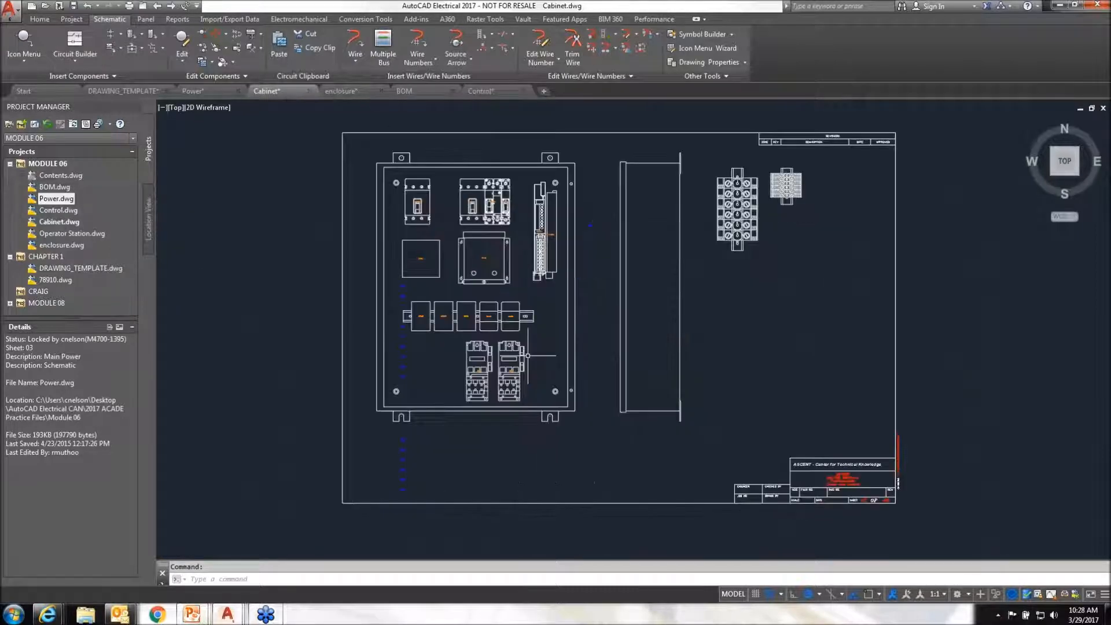
pyautogui.scroll(3, 521, 214)
pyautogui.moveTo(556, 219); pyautogui.dragTo(389, 291, button='middle')
pyautogui.scroll(-2, 628, 252)
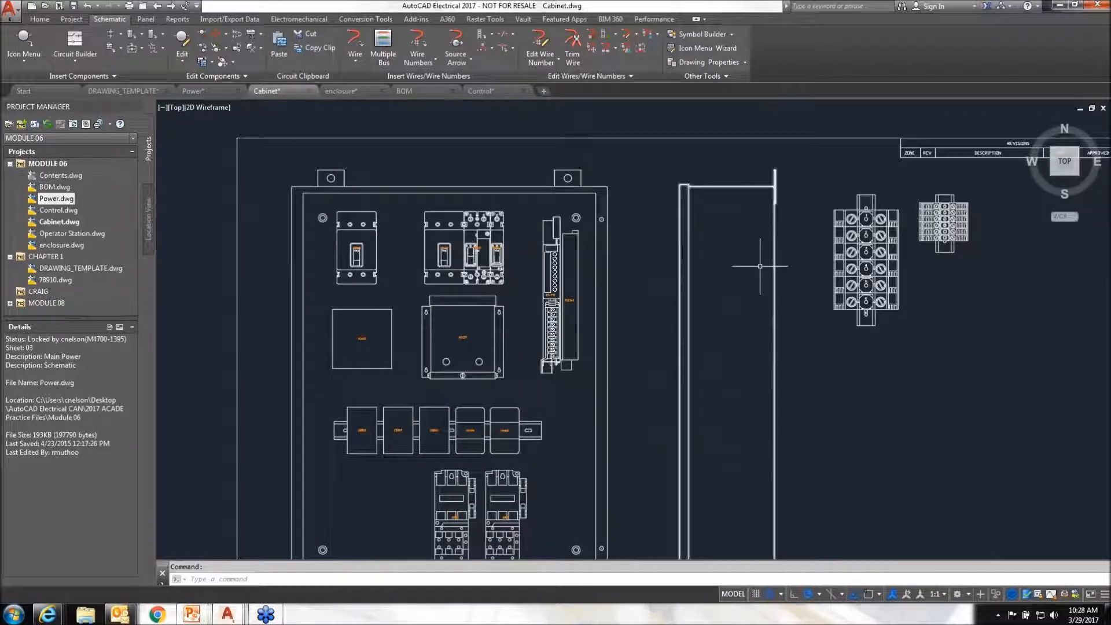
pyautogui.scroll(3, 485, 251)
pyautogui.scroll(-3, 500, 260)
pyautogui.moveTo(546, 350); pyautogui.dragTo(630, 292, button='middle')
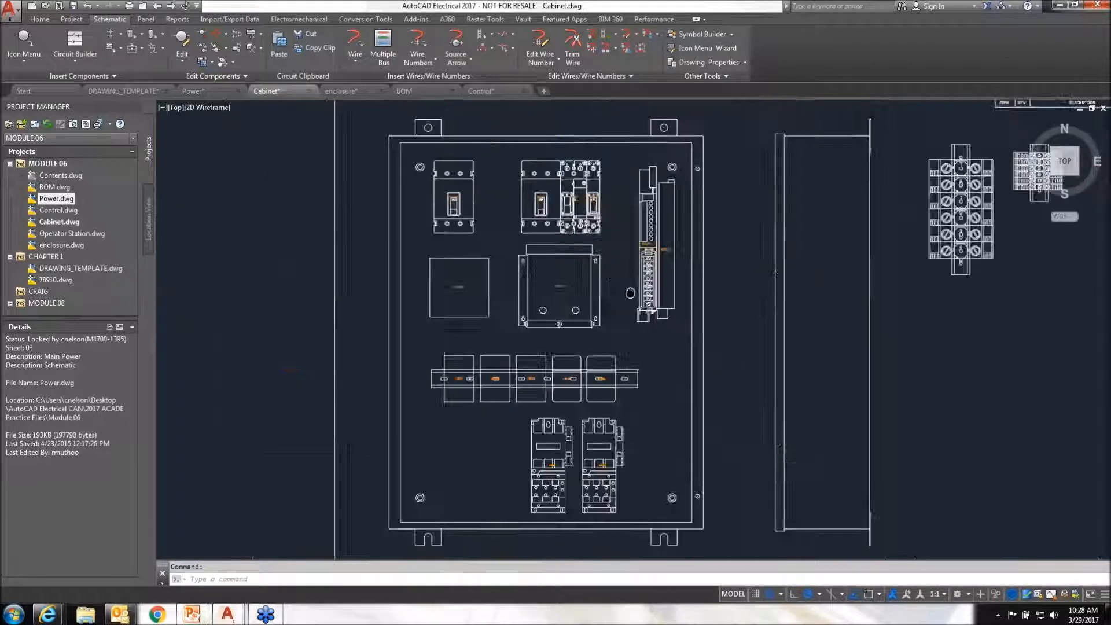